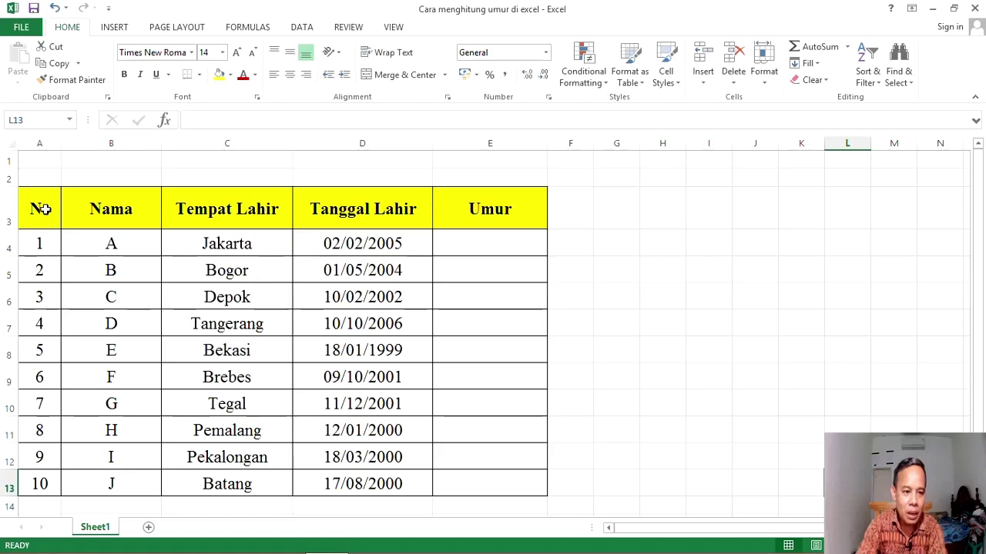
# - Select E4, the first empty cell in the Umur column
pyautogui.click(25, 209)
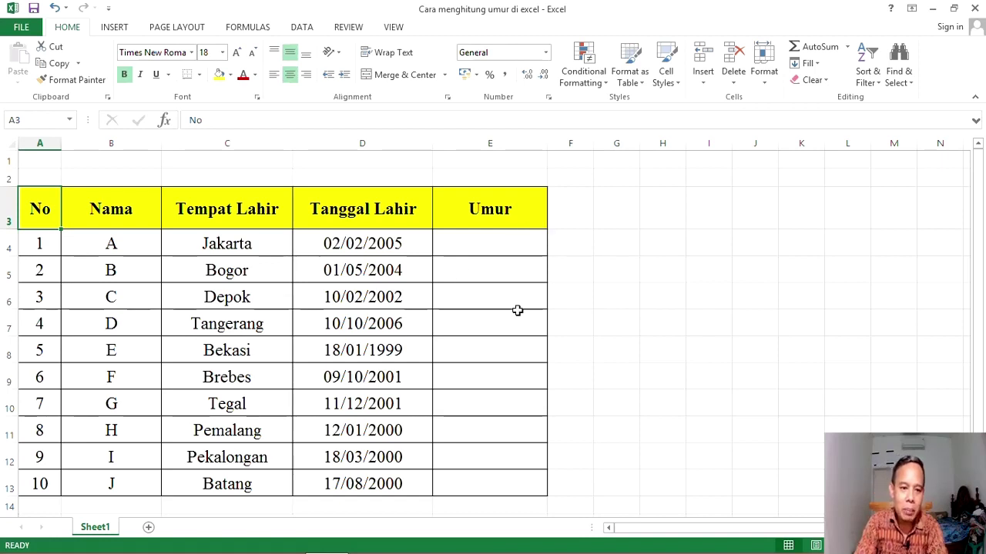
pyautogui.click(488, 244)
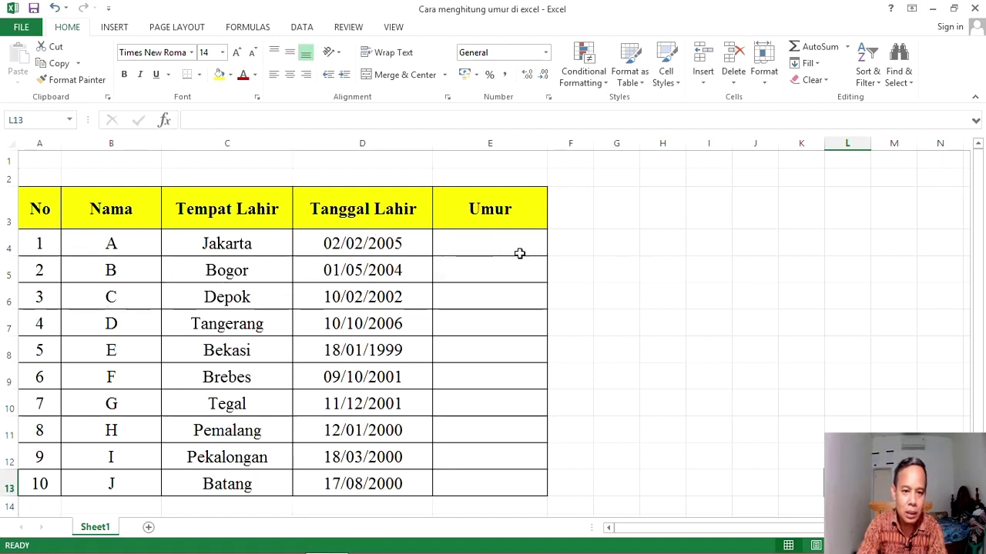
pyautogui.click(45, 208)
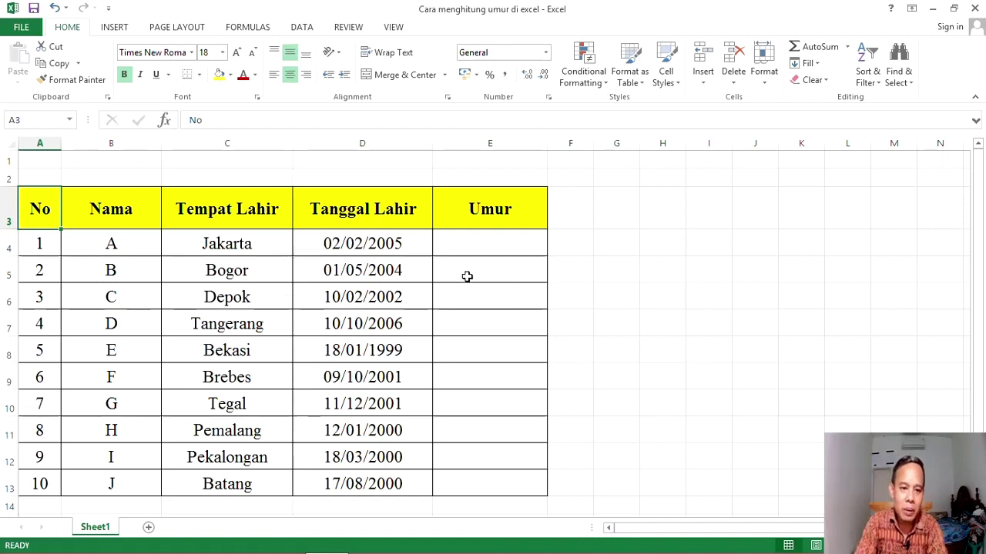
pyautogui.click(495, 246)
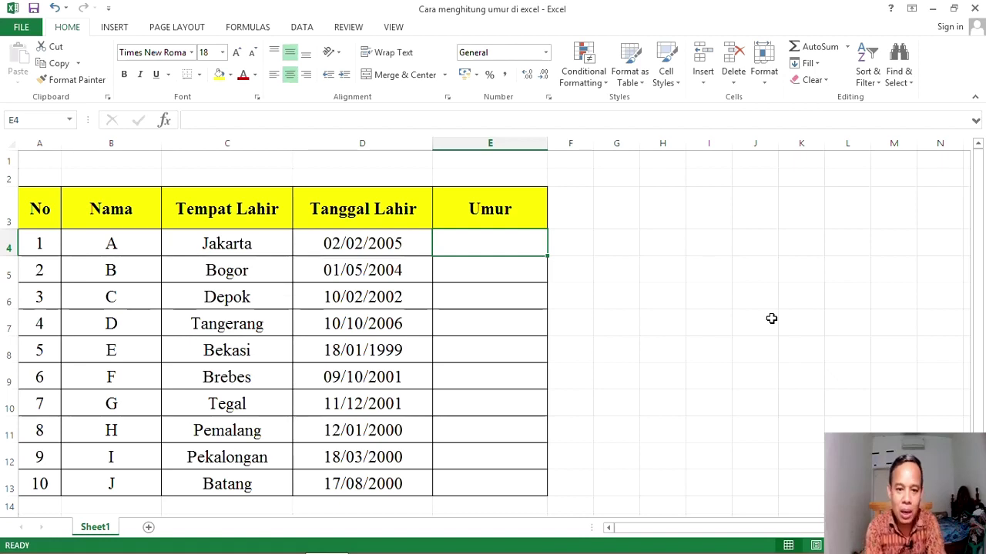
# - Enter =DATEDIF(D4;TODAY();"Y") in E4 so it shows the age 18
pyautogui.write('=')
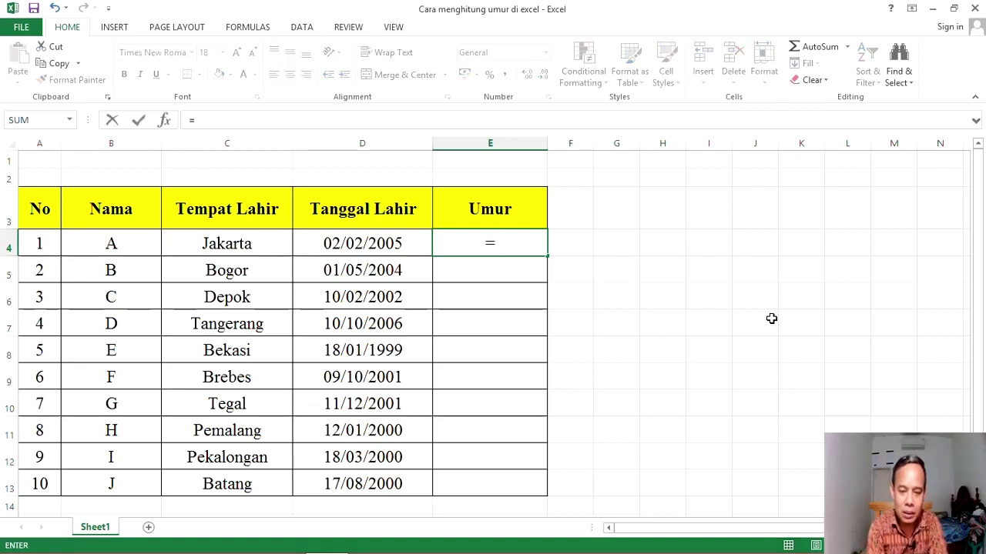
pyautogui.write('DATED')
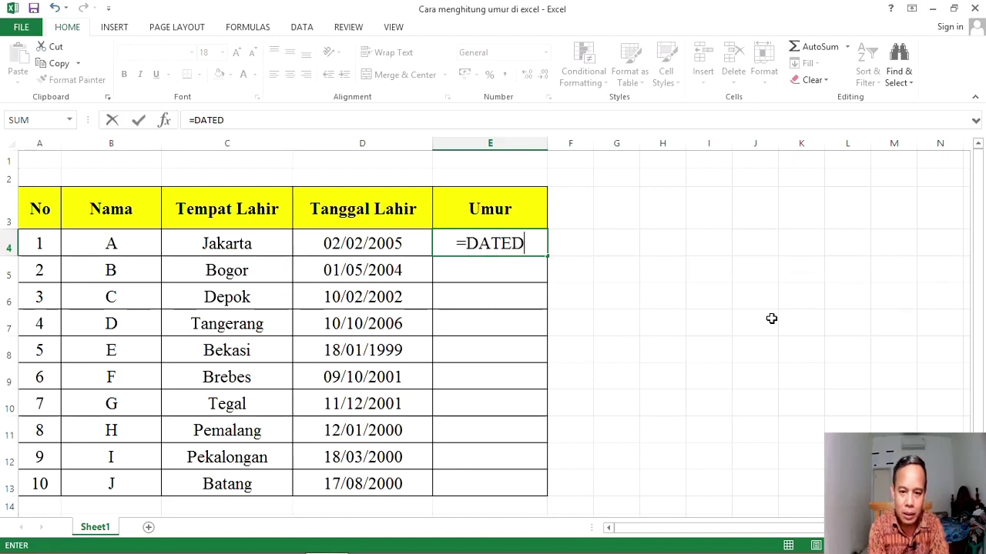
pyautogui.write('IF')
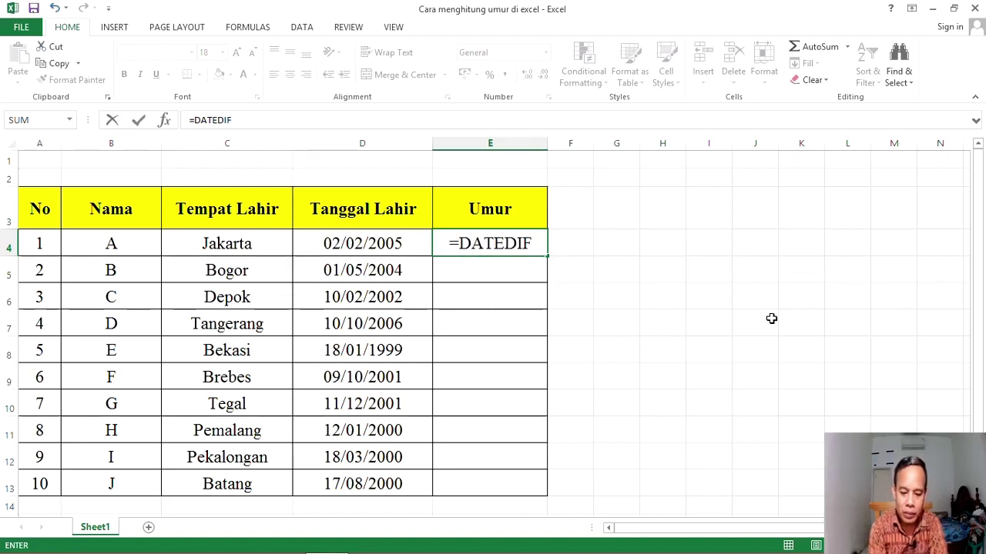
pyautogui.write('(')
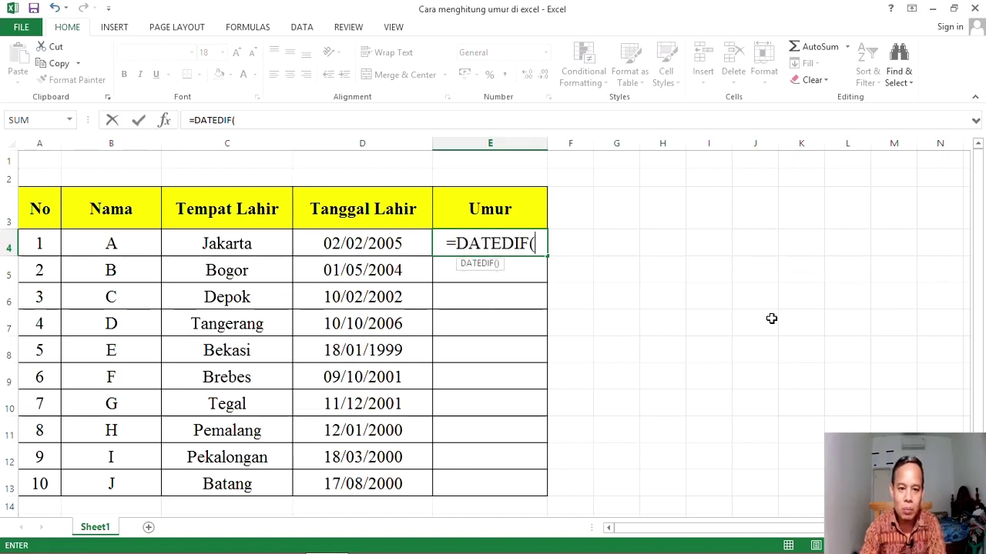
pyautogui.click(383, 245)
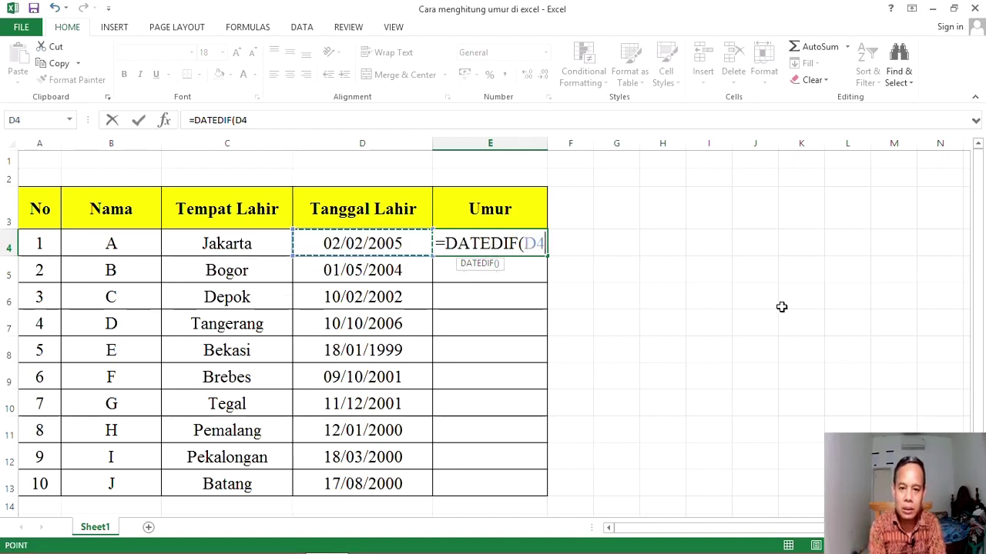
pyautogui.write(';')
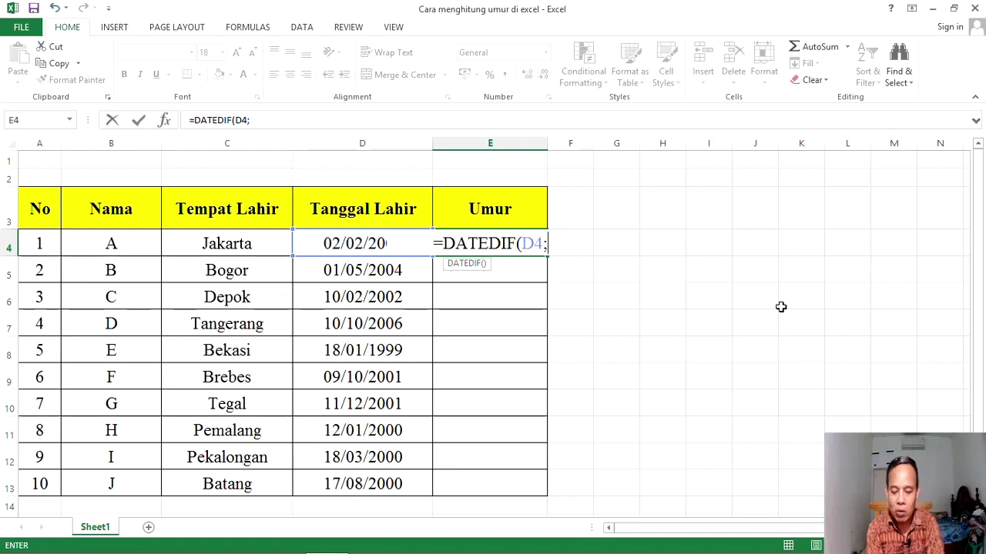
pyautogui.press('BackSpace')
pyautogui.write(',')
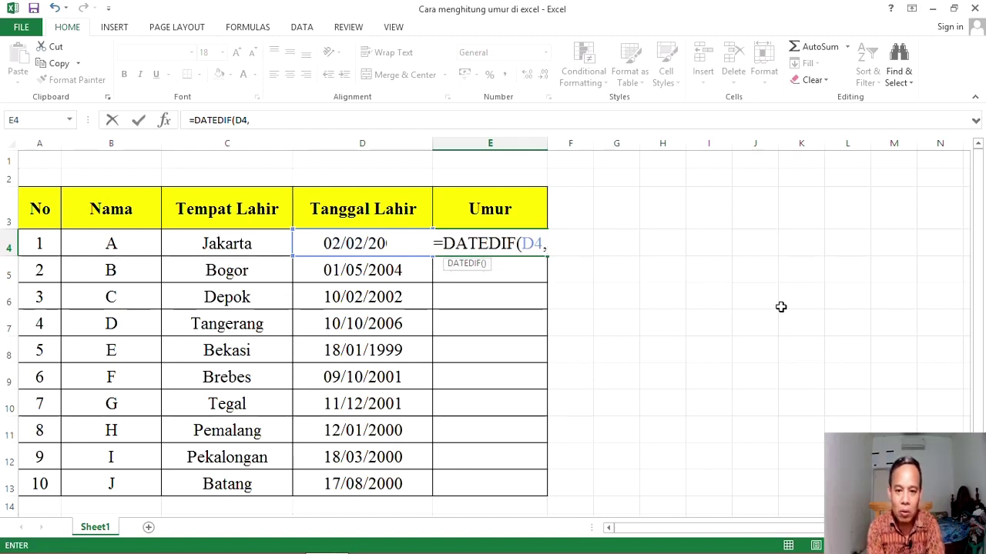
pyautogui.press('BackSpace')
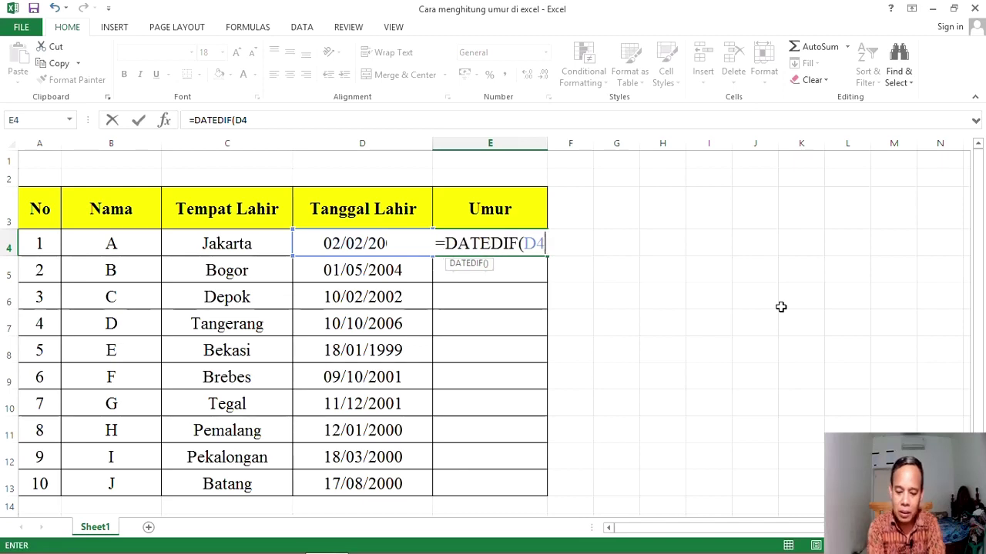
pyautogui.write(';')
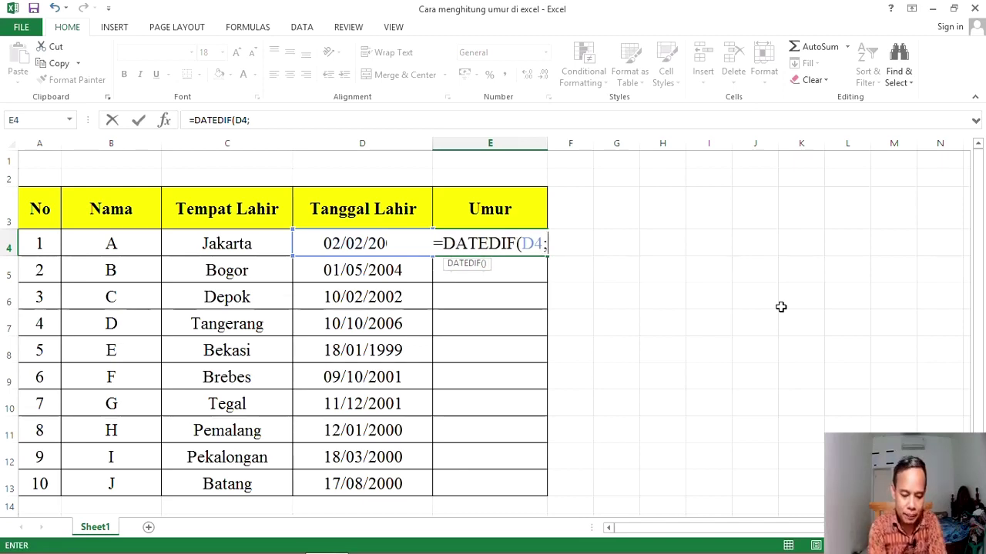
pyautogui.write('T')
pyautogui.press('BackSpace')
pyautogui.write('TOD')
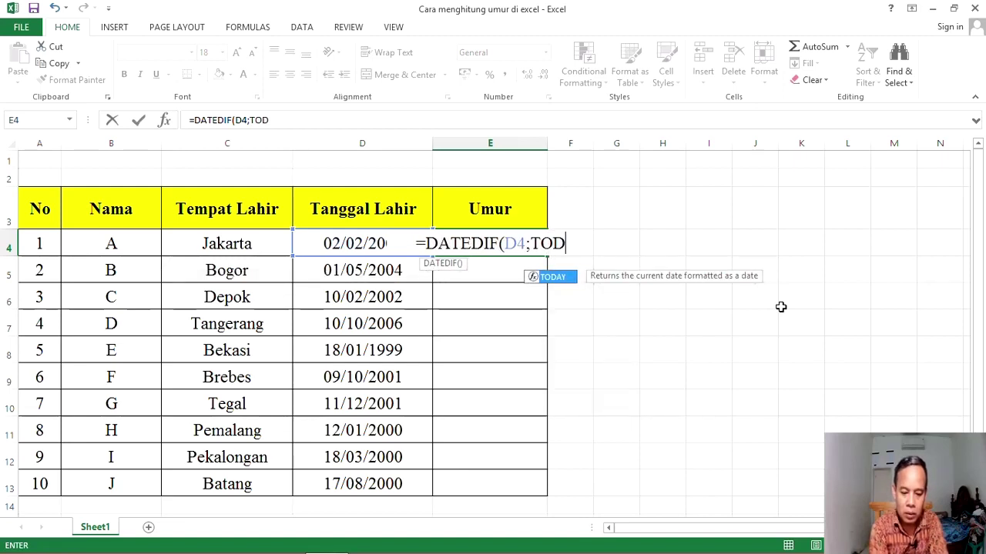
pyautogui.write('AY')
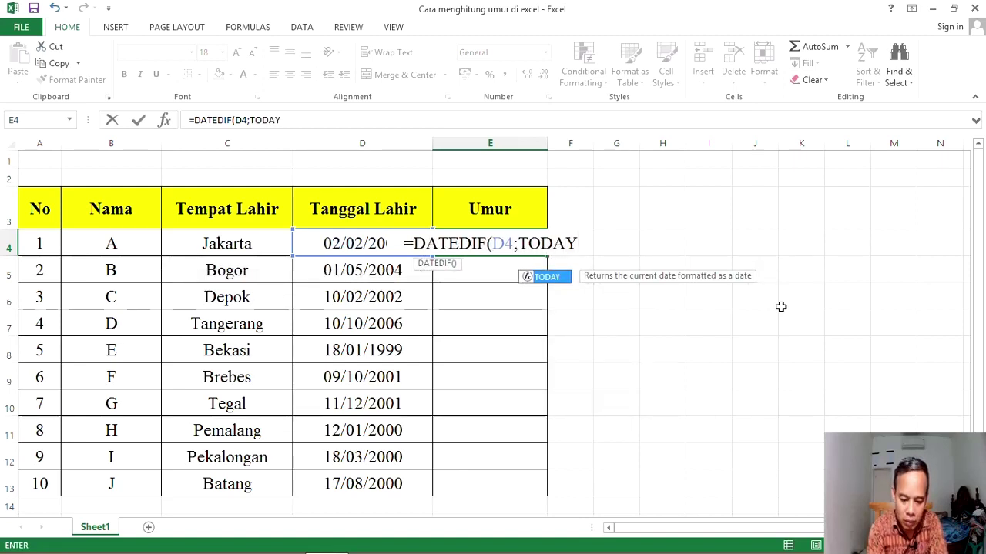
pyautogui.write('()')
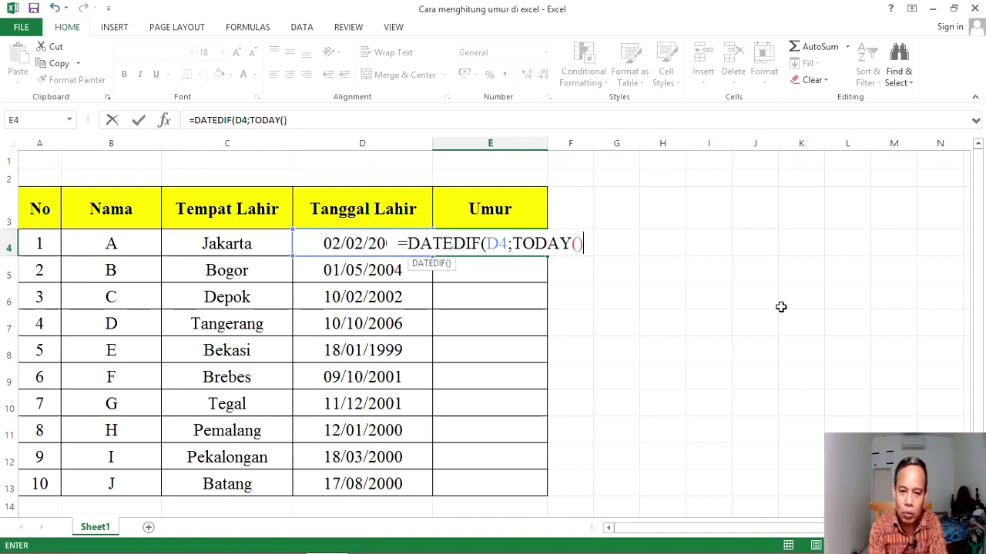
pyautogui.write(';')
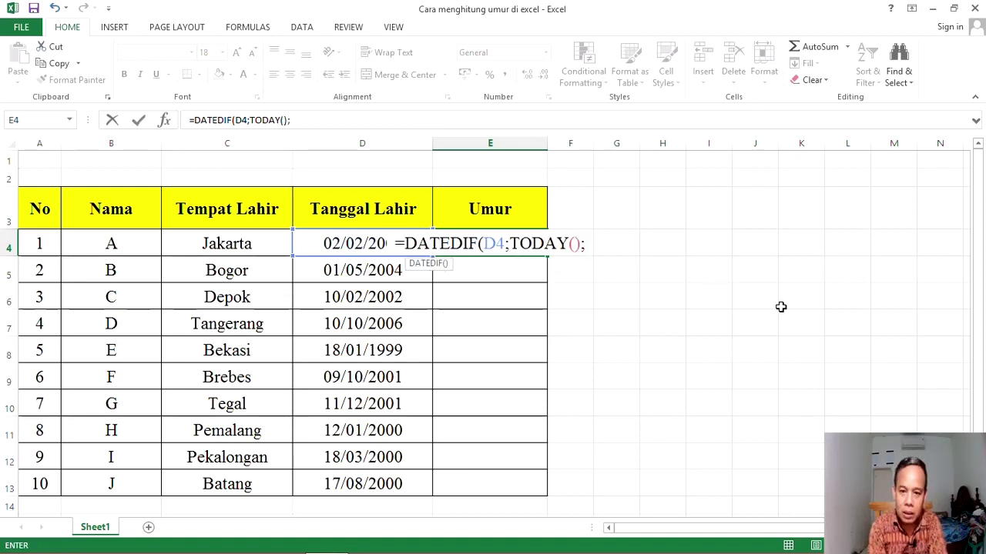
pyautogui.write('"')
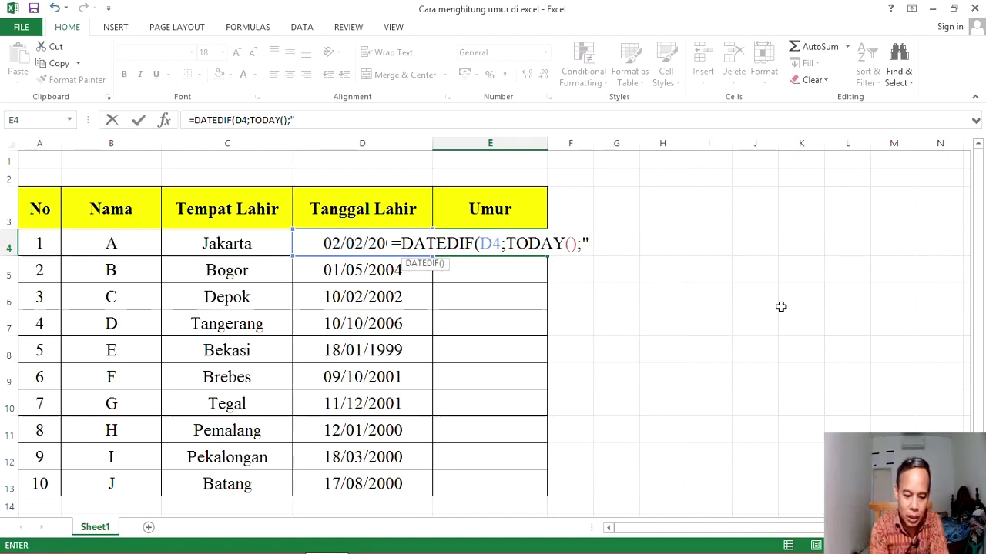
pyautogui.write('Y')
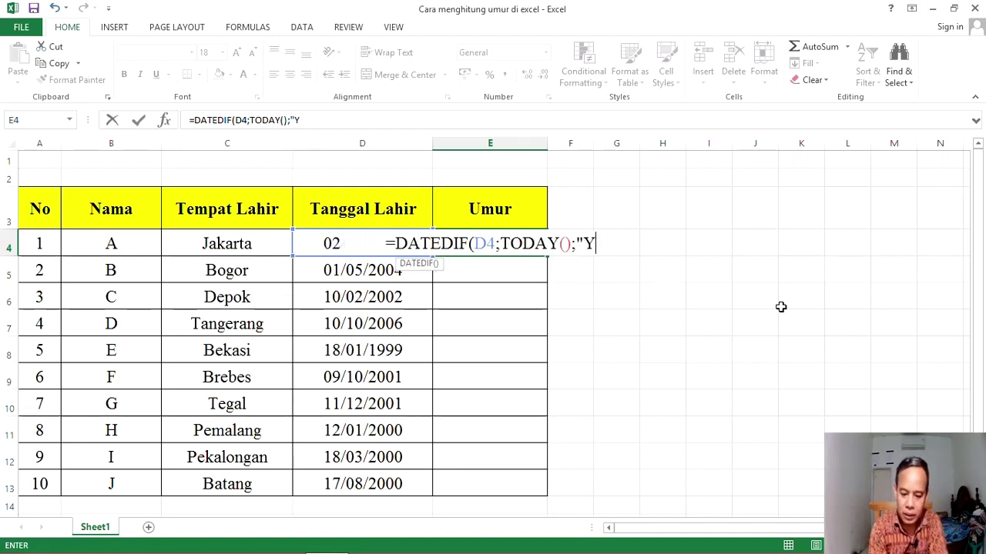
pyautogui.write('"')
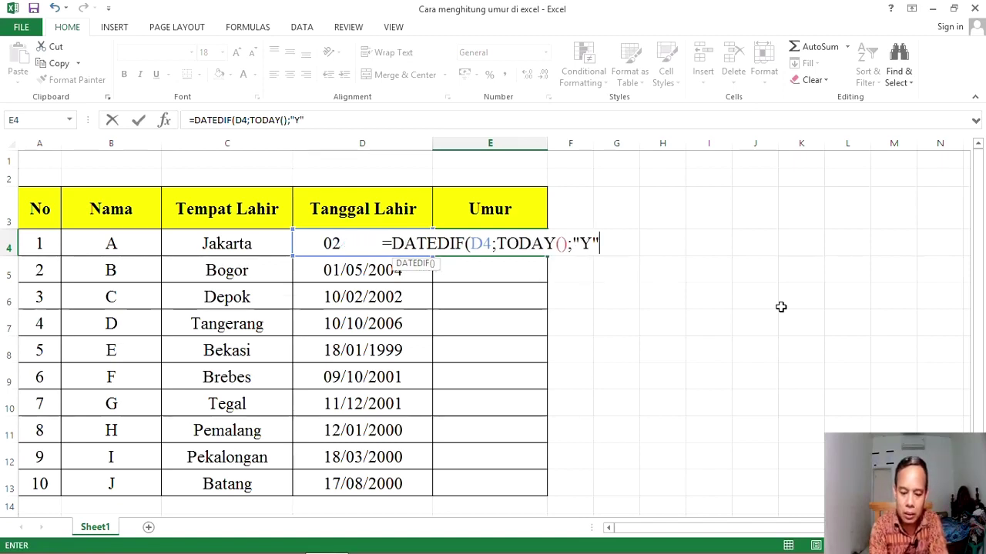
pyautogui.write(')')
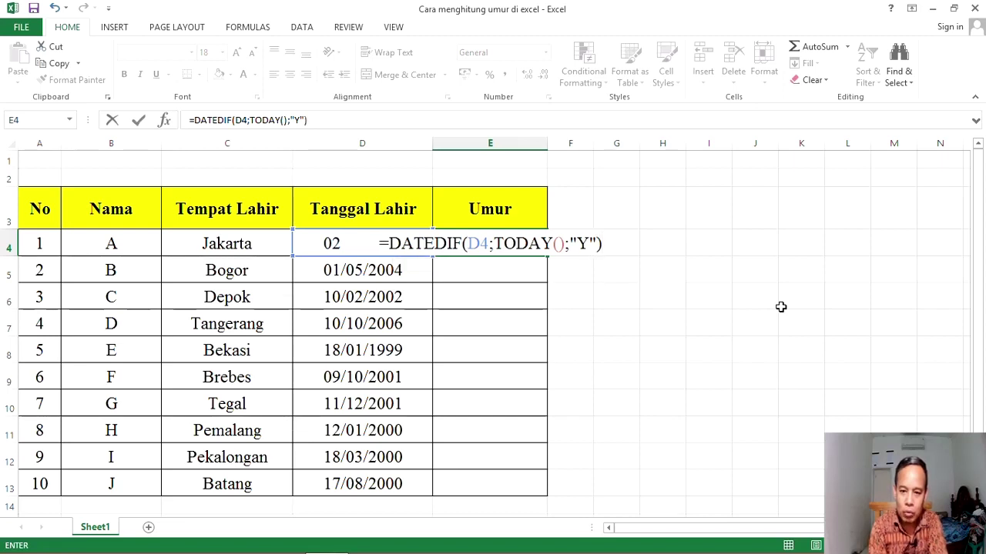
pyautogui.press('Return')
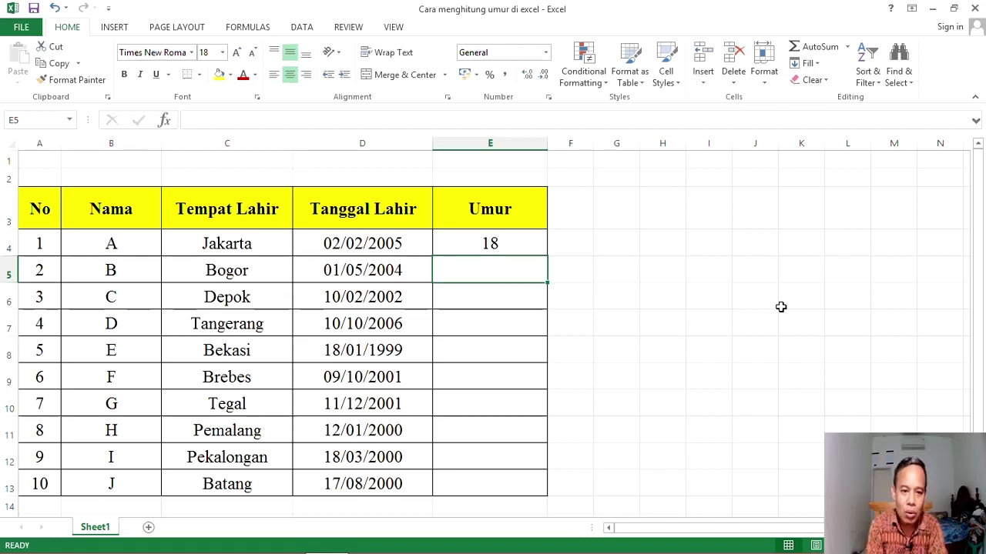
pyautogui.press('Up')
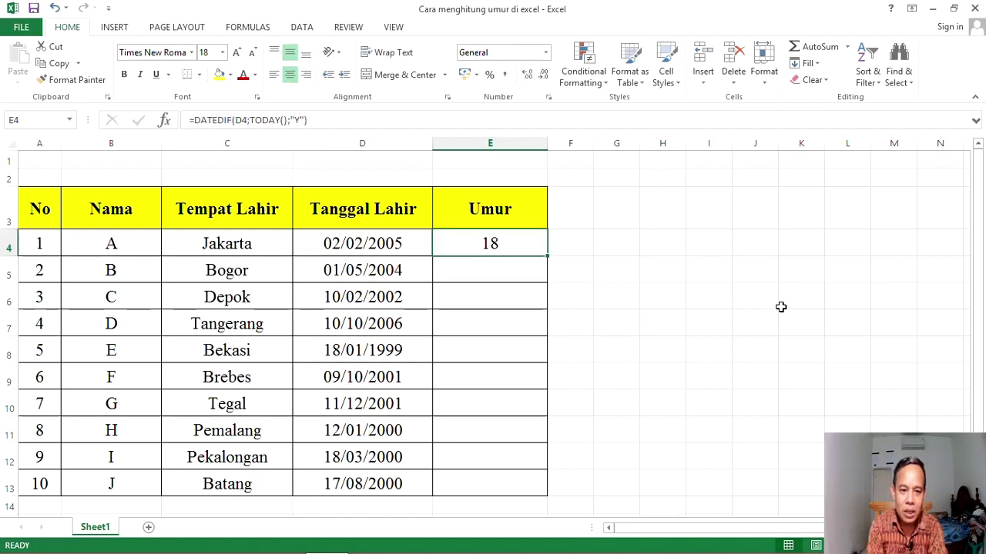
pyautogui.press('Left')
pyautogui.press('Left')
pyautogui.press('Left')
pyautogui.press('Right')
pyautogui.press('Right')
pyautogui.press('Right')
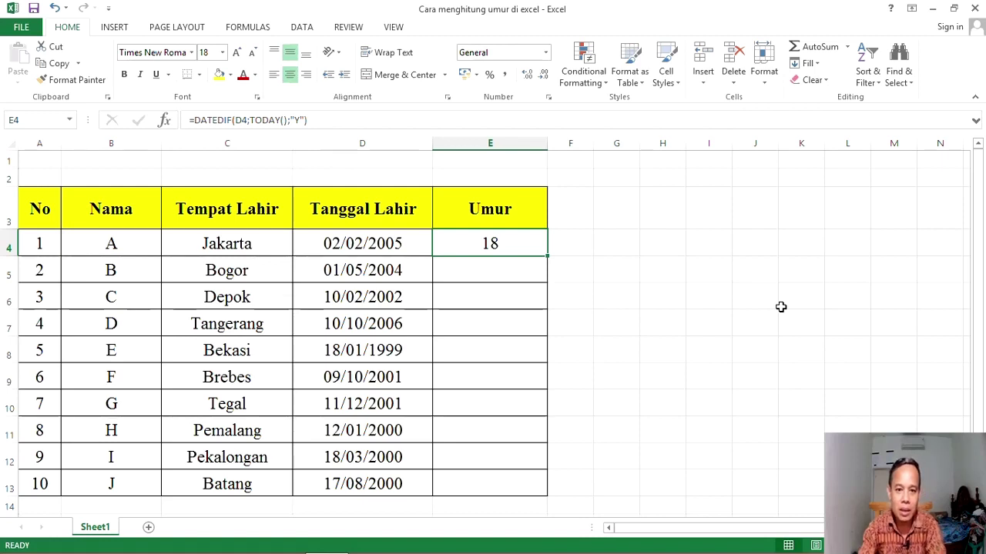
# - Append &" Tahun" to the E4 formula so it reads 18 Tahun
pyautogui.doubleClick(522, 244)
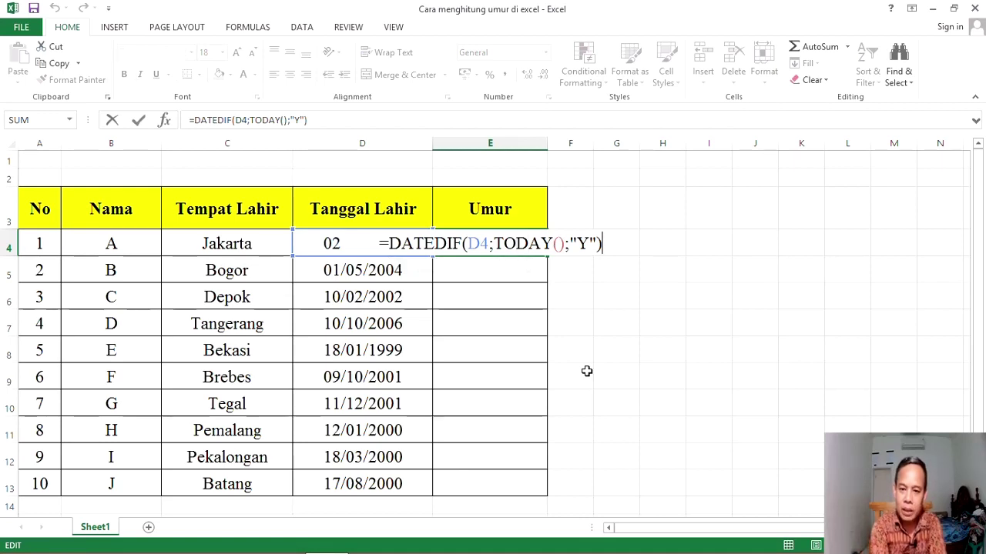
pyautogui.write('&')
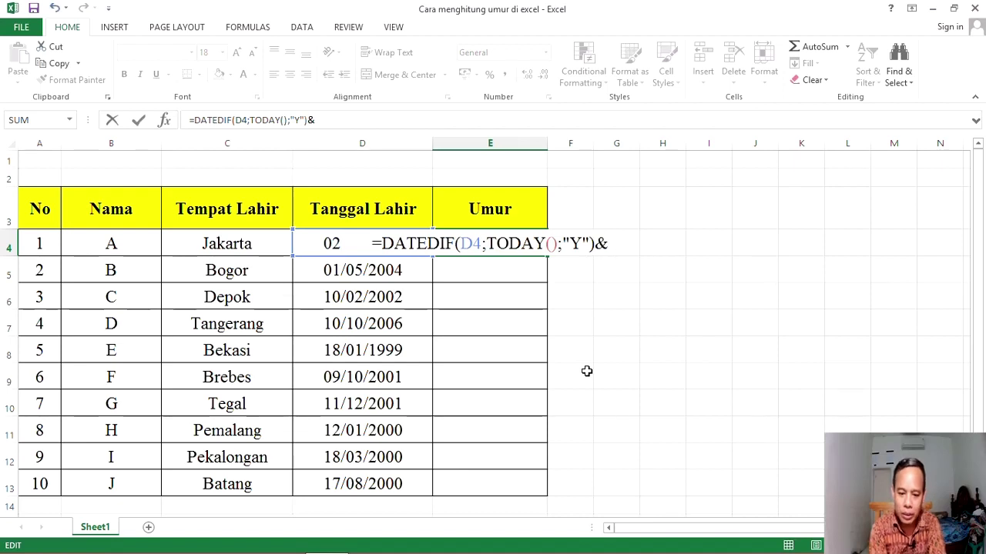
pyautogui.write('" ')
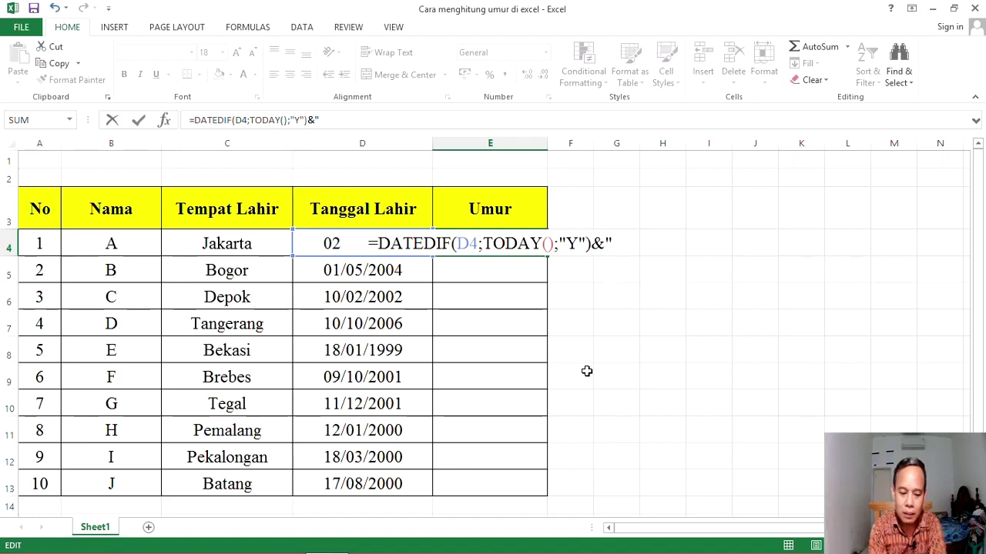
pyautogui.write('Tahun')
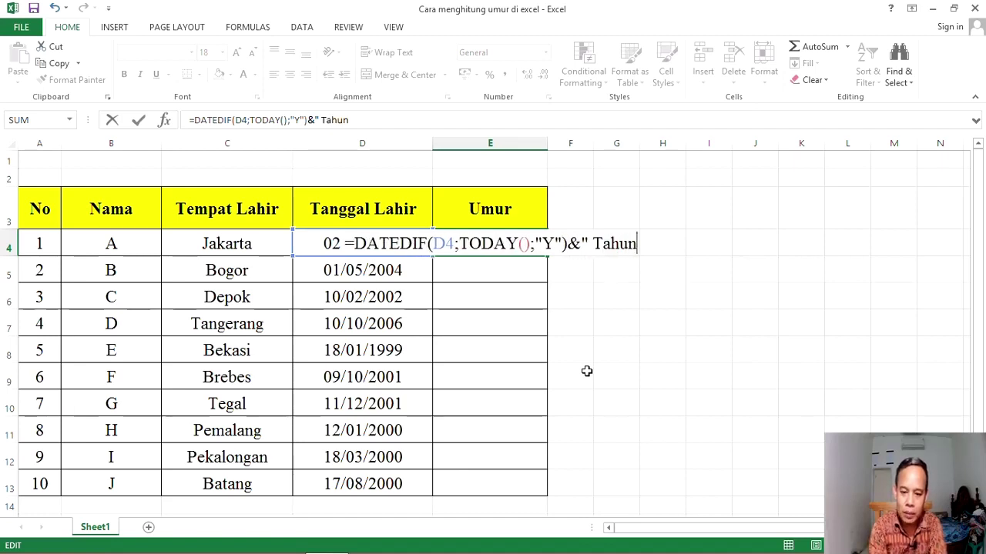
pyautogui.write('"')
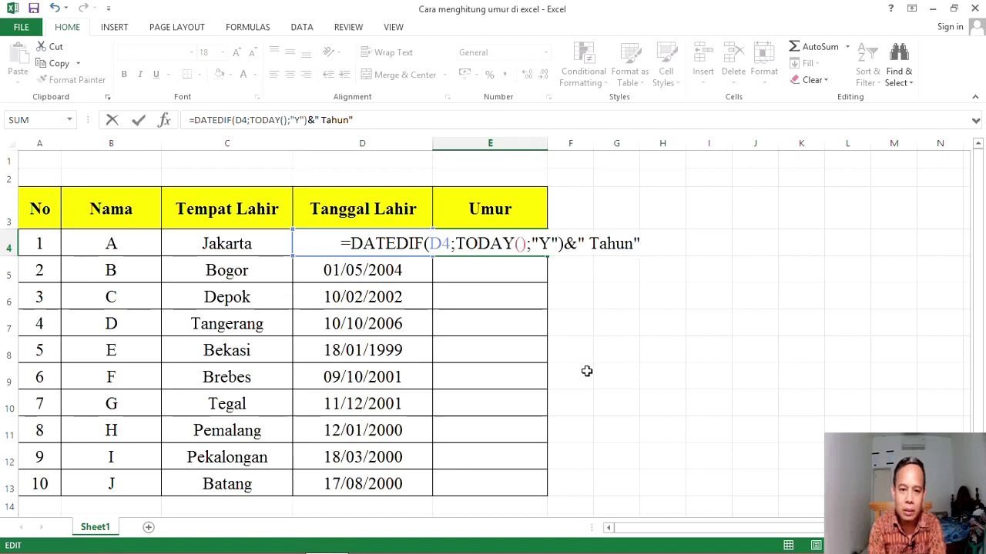
pyautogui.press('Return')
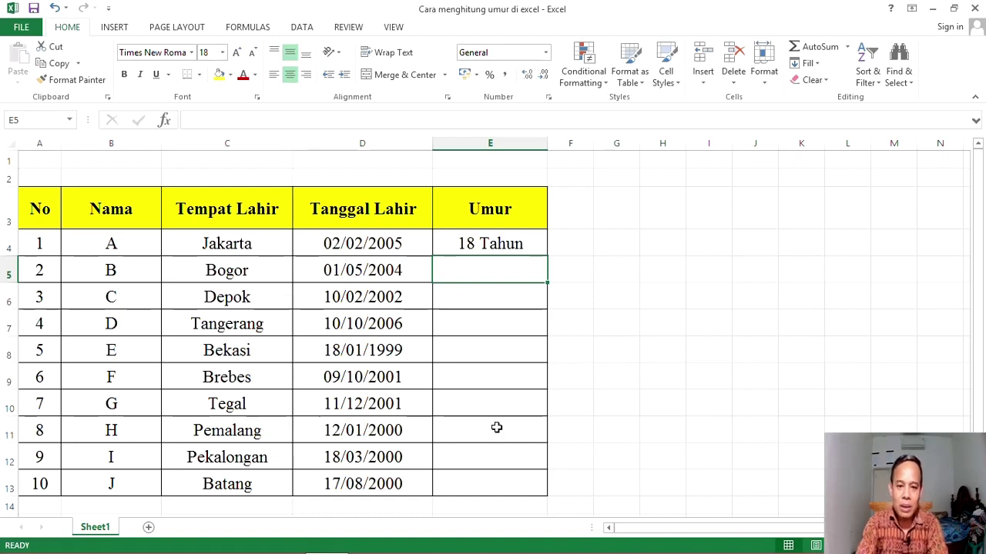
pyautogui.click(521, 245)
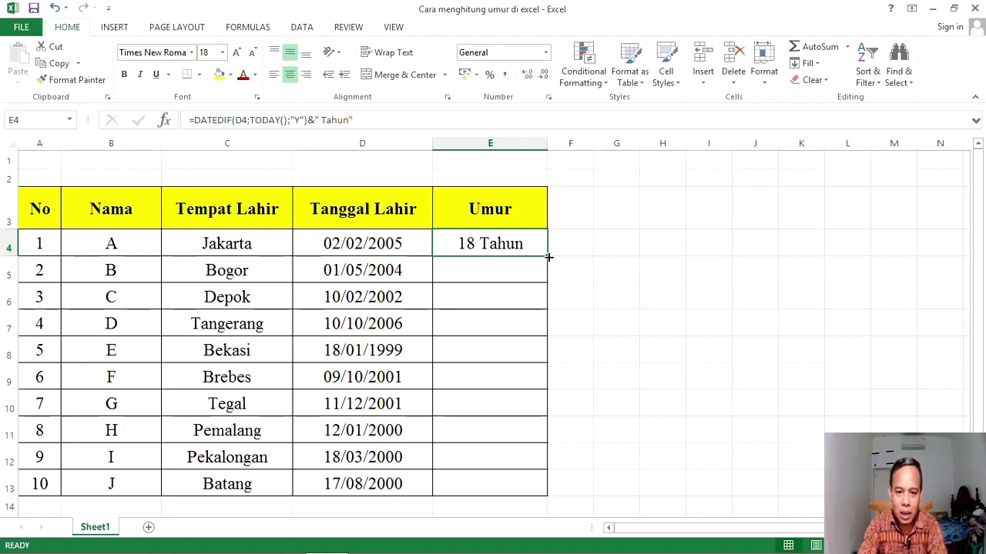
# - Copy the E4 age formula down through E13 and spot-check E5 to E7
pyautogui.moveTo(547, 257); pyautogui.dragTo(545, 506)
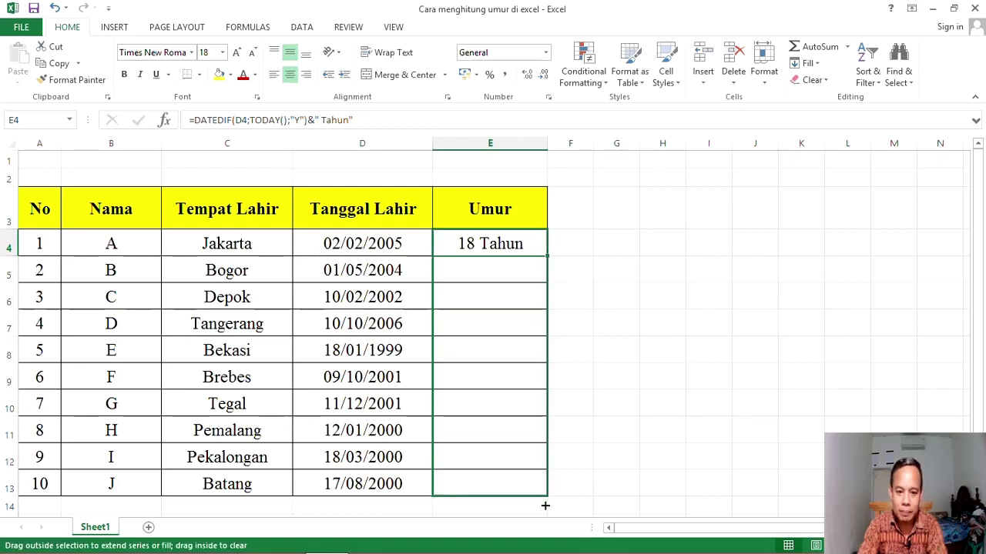
pyautogui.click(662, 349)
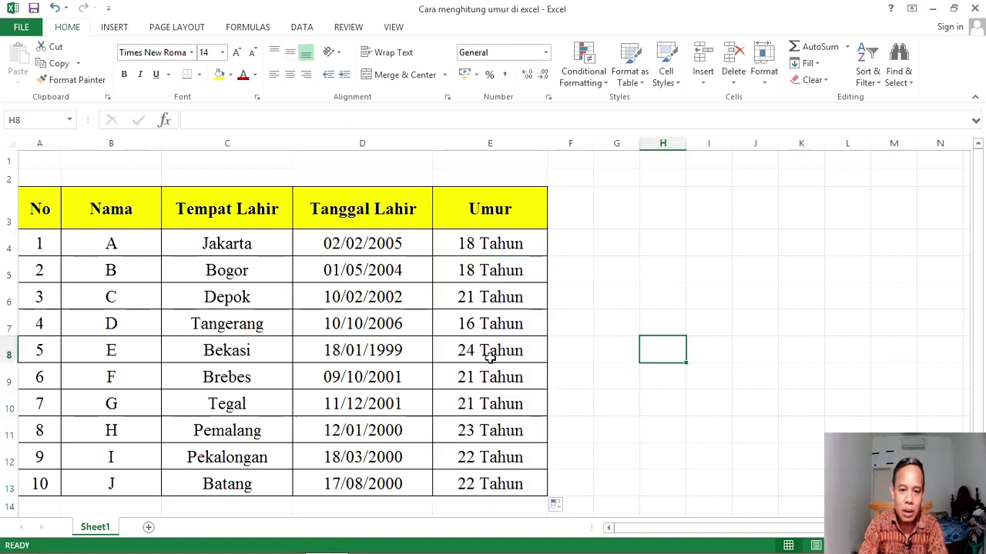
pyautogui.click(509, 271)
pyautogui.click(516, 300)
pyautogui.click(521, 321)
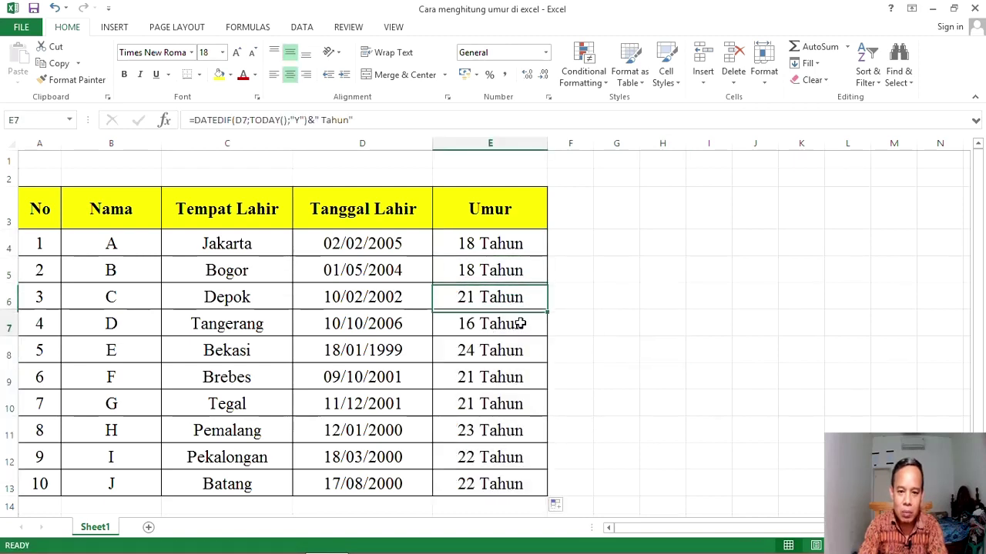
pyautogui.click(619, 396)
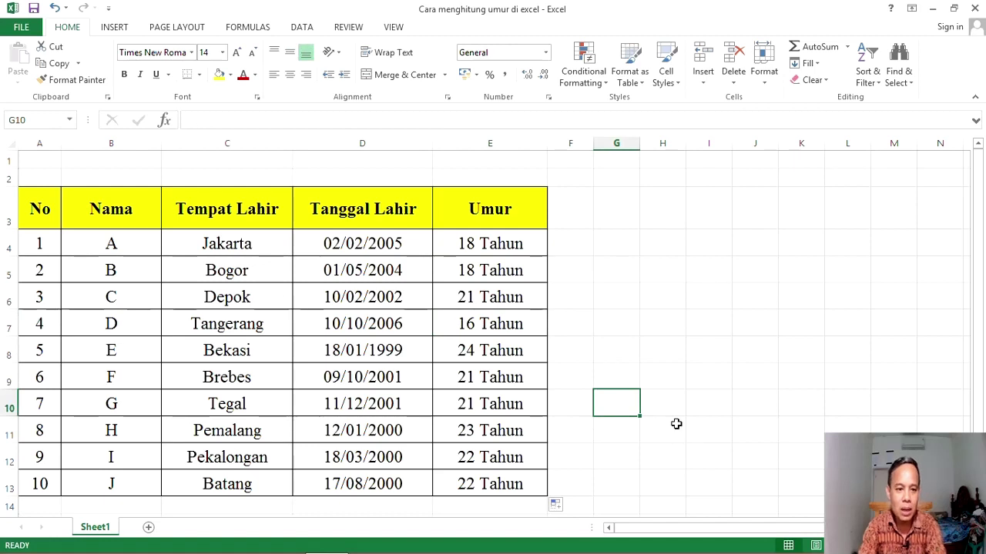